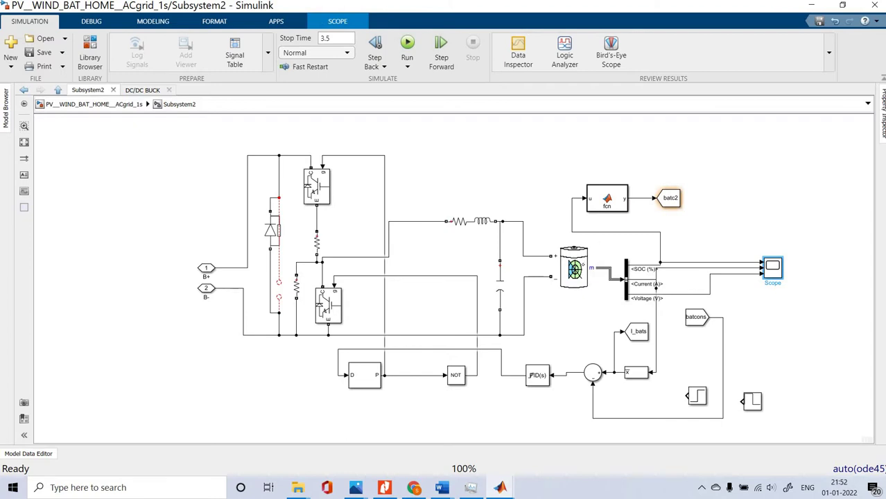
left_click(574, 267)
left_click(447, 271)
left_click(337, 193)
left_click(318, 188)
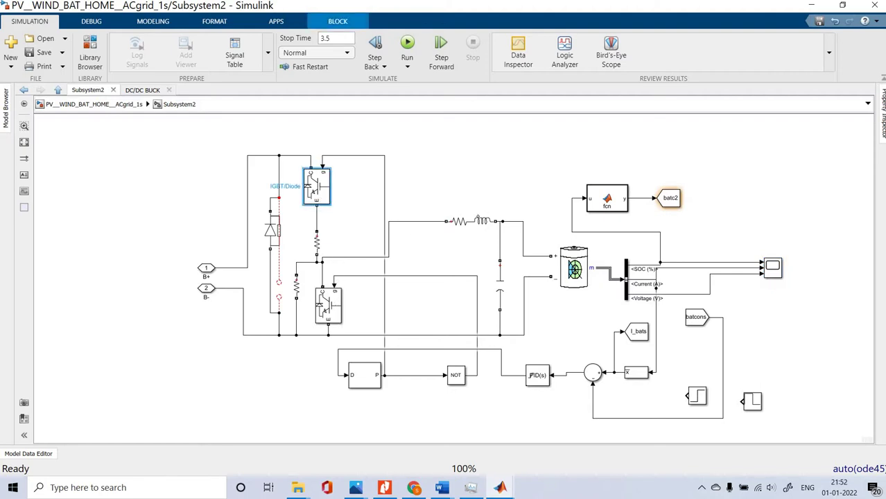
left_click(470, 221)
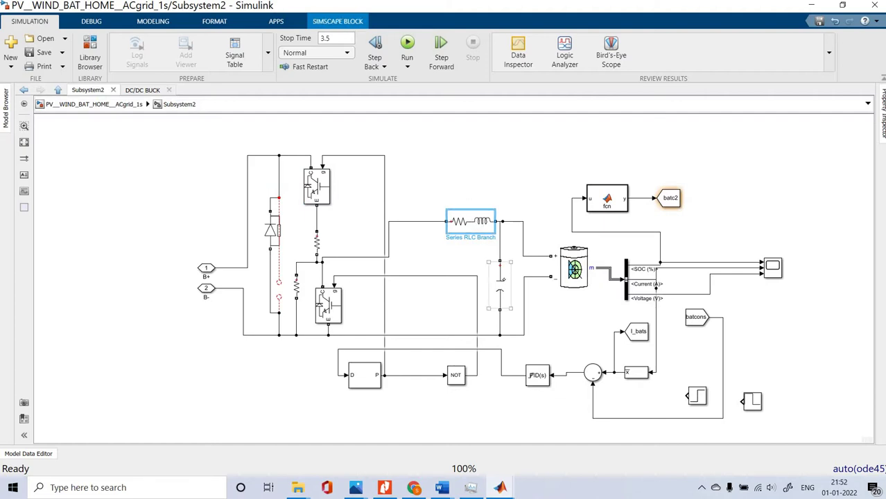
left_click(500, 285)
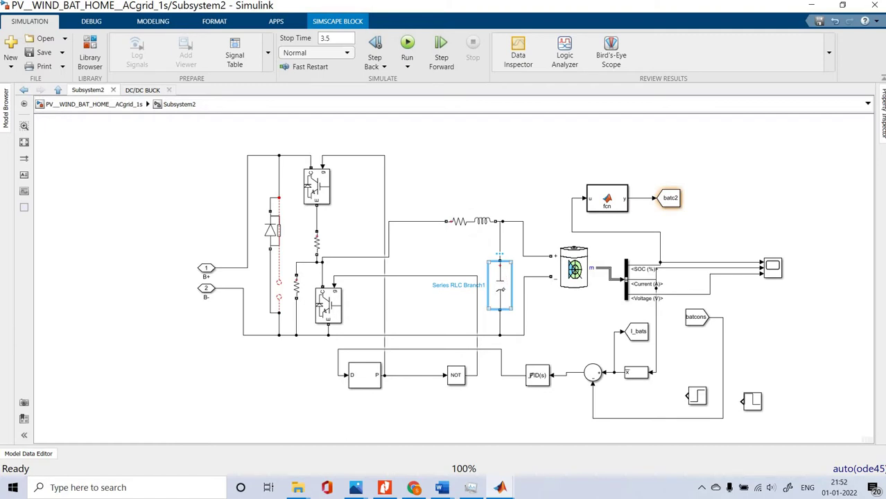
left_click(473, 199)
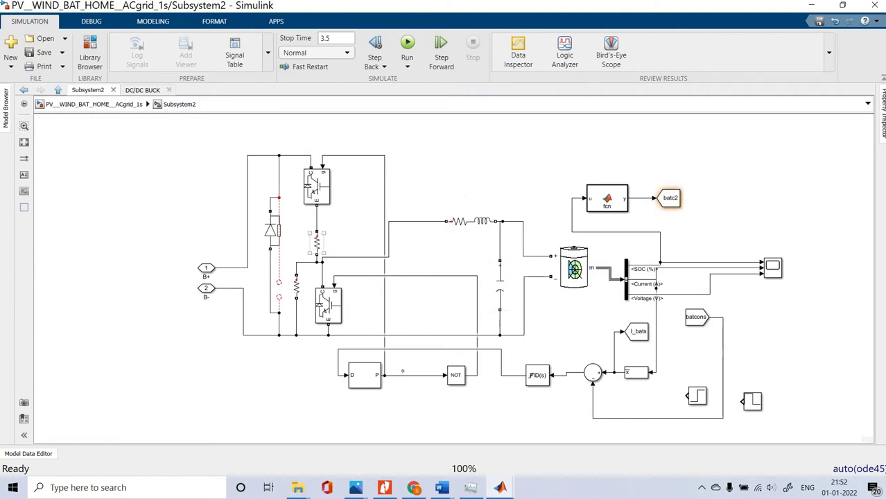
left_click(382, 374)
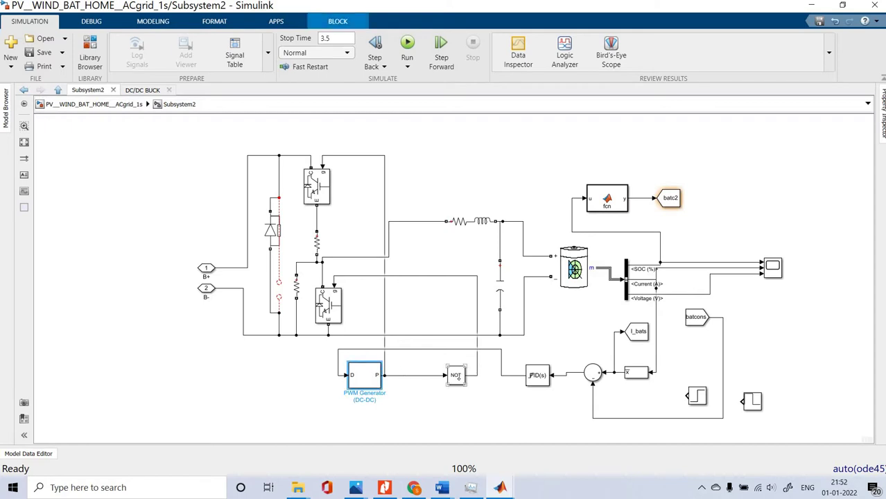
left_click(457, 379)
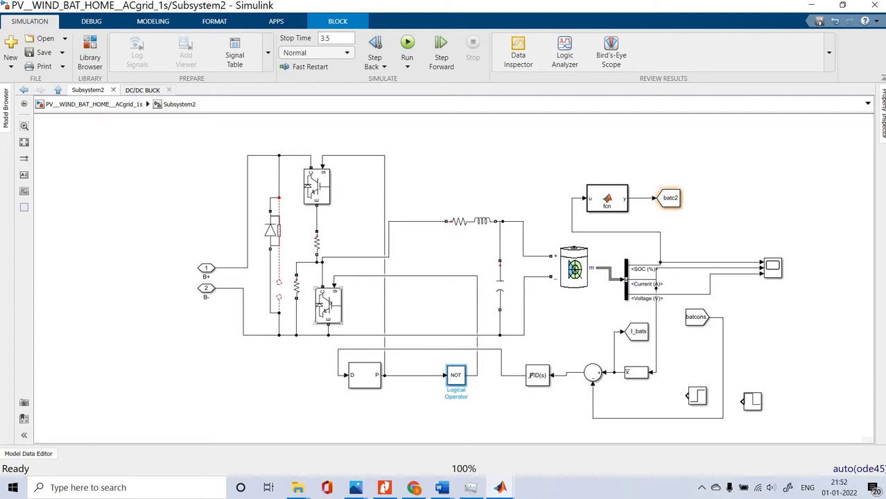
left_click(329, 306)
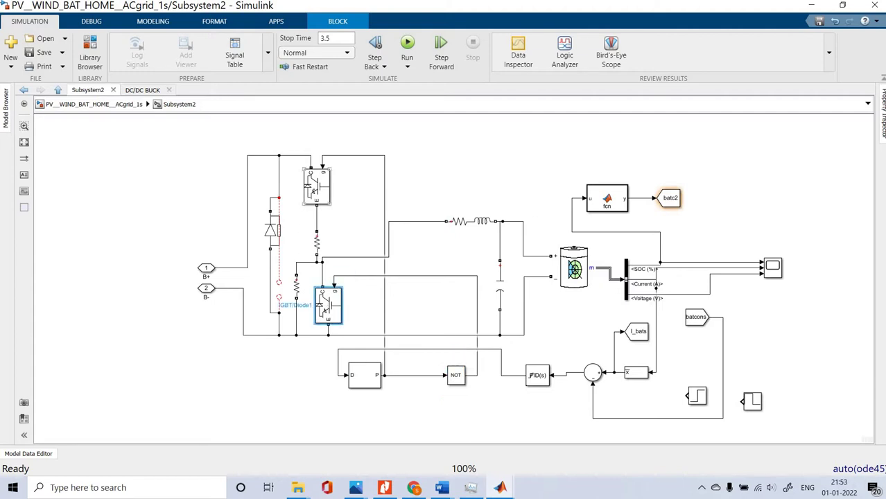
left_click(451, 178)
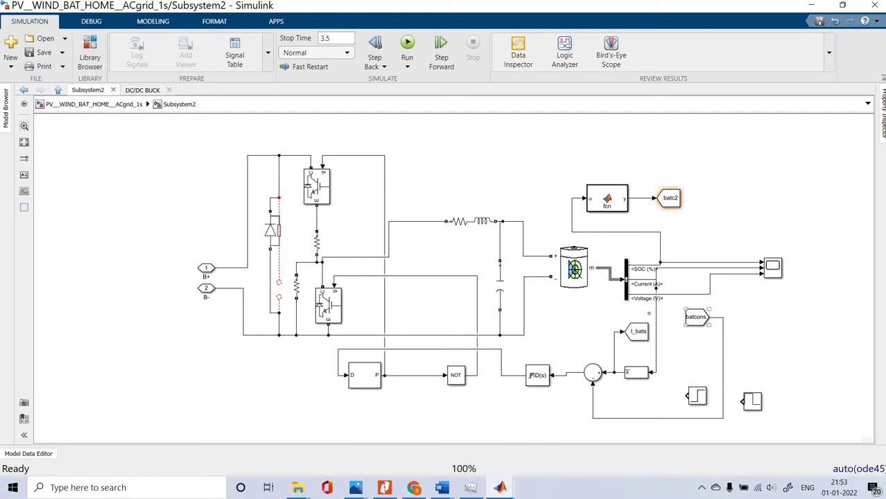
left_click(61, 104)
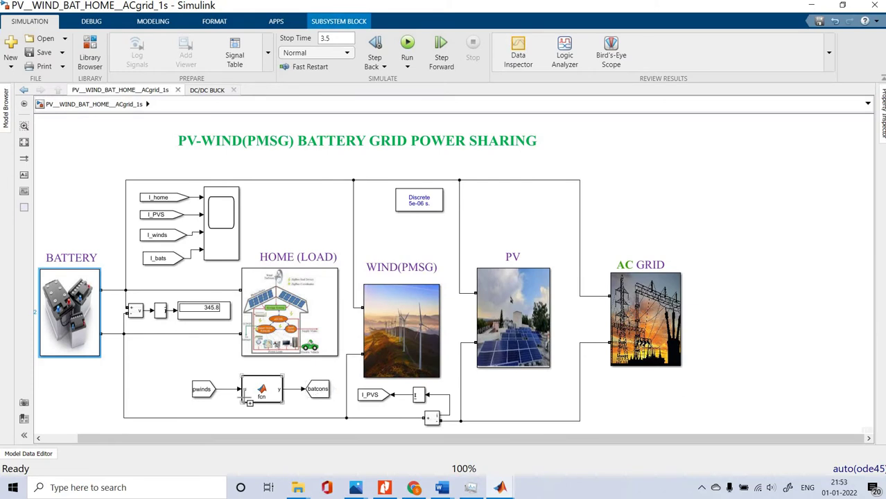
left_click(214, 393)
left_click(261, 388)
left_click(261, 389)
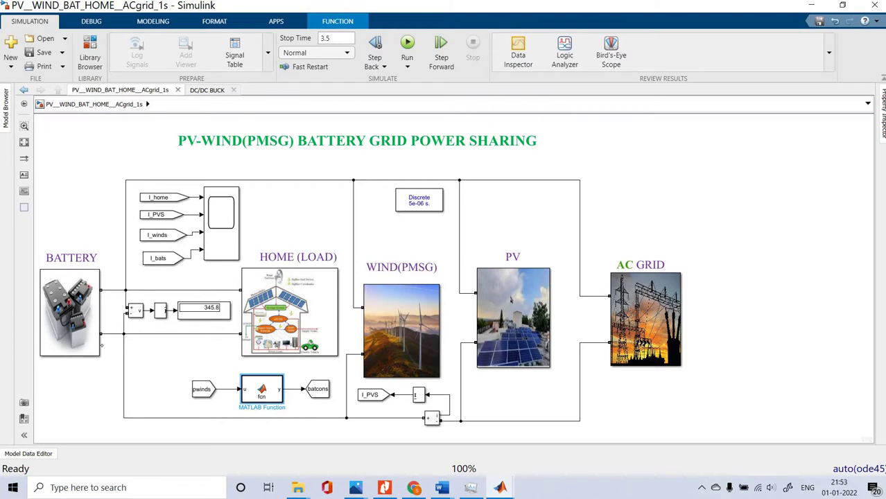
double_click(69, 312)
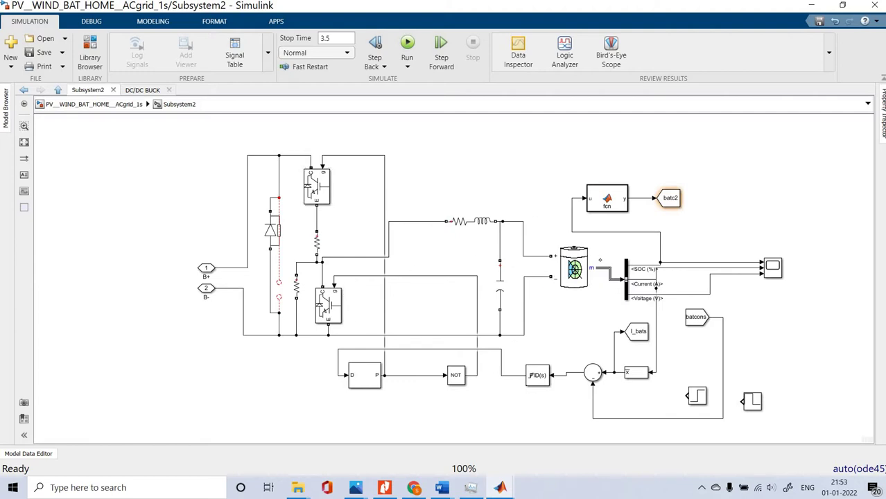
Inspect the battery block and the product block Mean5, then go back to the top-level model.
left_click(581, 267)
left_click(426, 274)
left_click(573, 269)
left_click(518, 266)
left_click(635, 375)
left_click(633, 374)
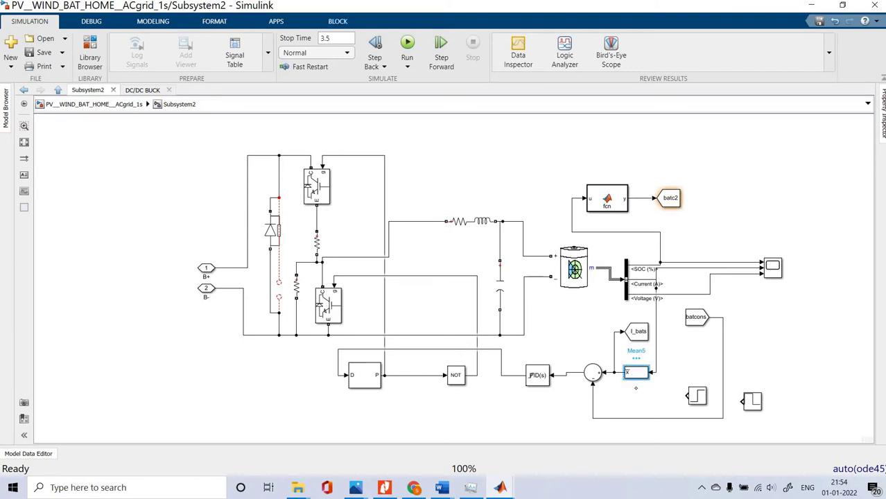
left_click(430, 298)
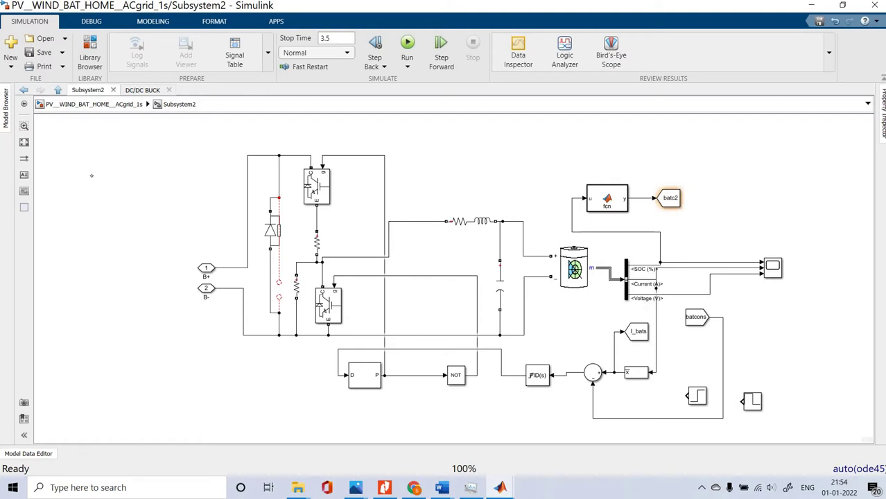
left_click(97, 104)
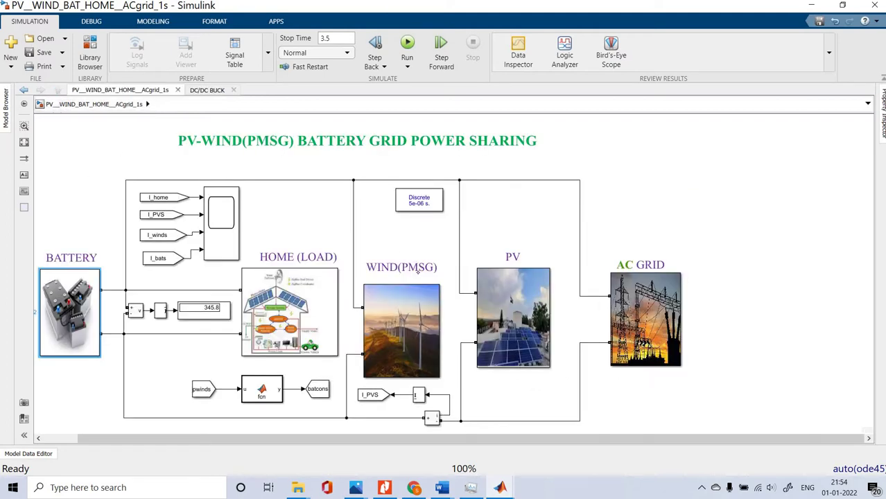
double_click(395, 304)
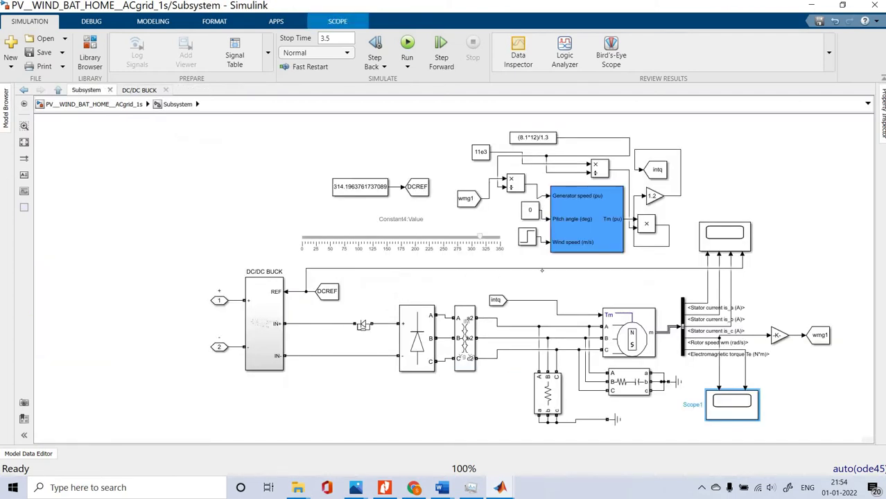
left_click(589, 219)
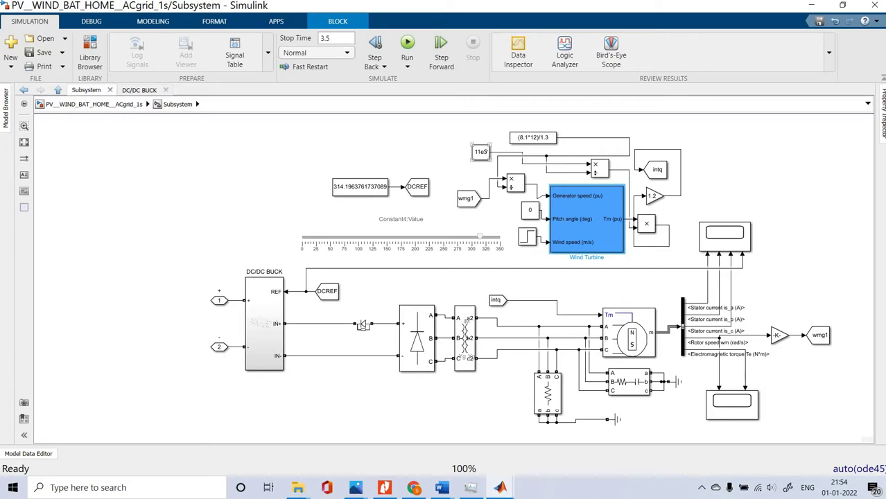
left_click(532, 137)
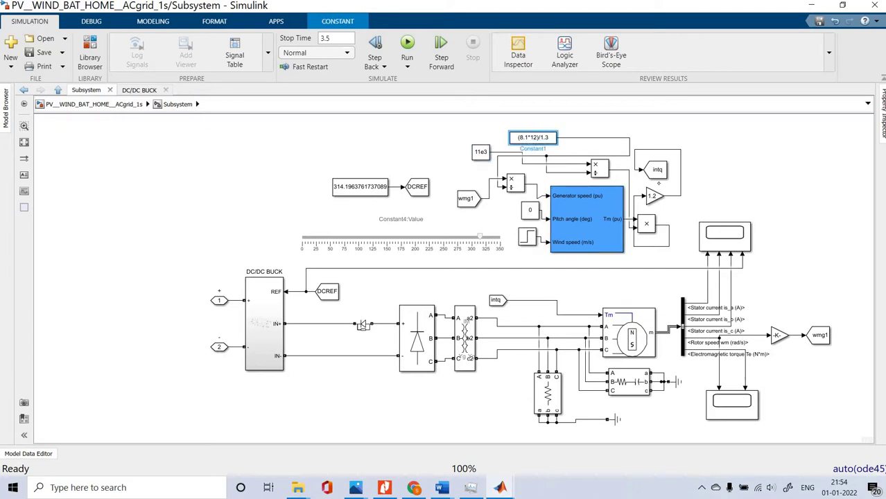
left_click(652, 196)
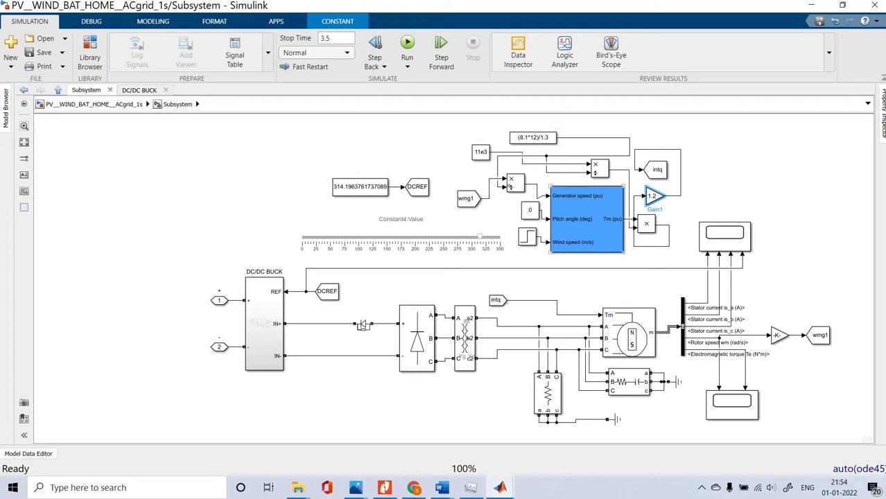
left_click(512, 183)
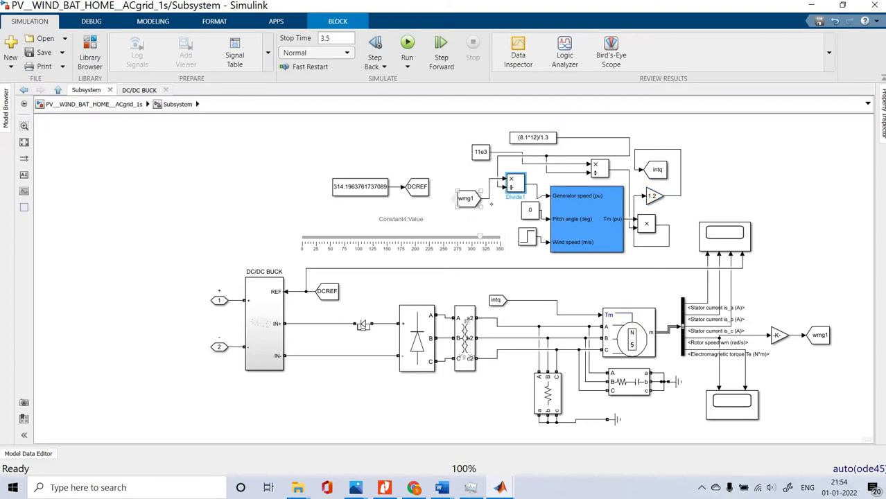
left_click(468, 199)
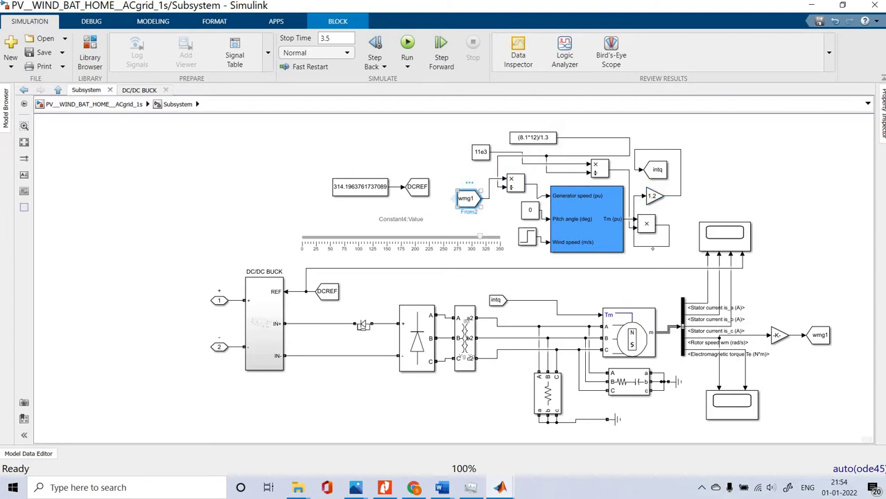
left_click(710, 189)
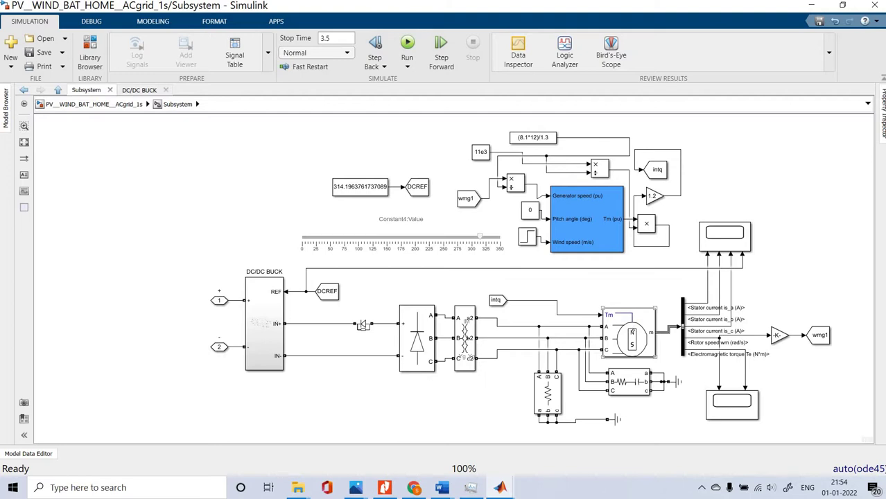
left_click(632, 332)
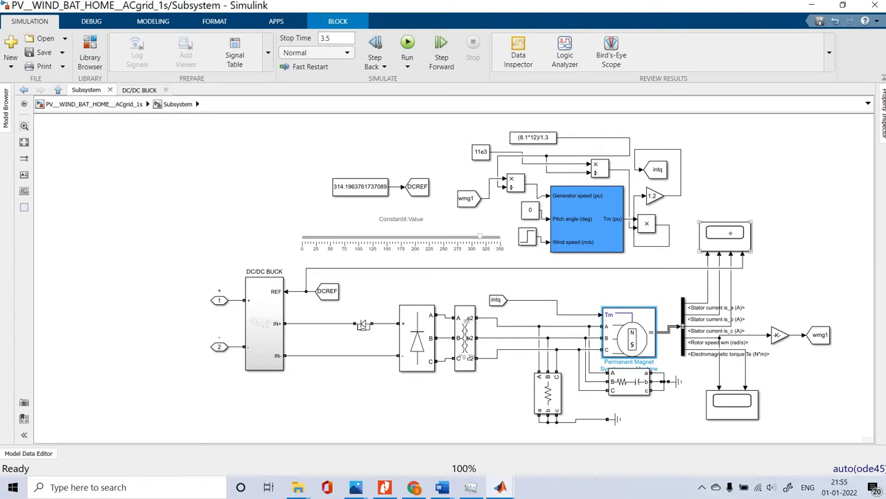
left_click(723, 229)
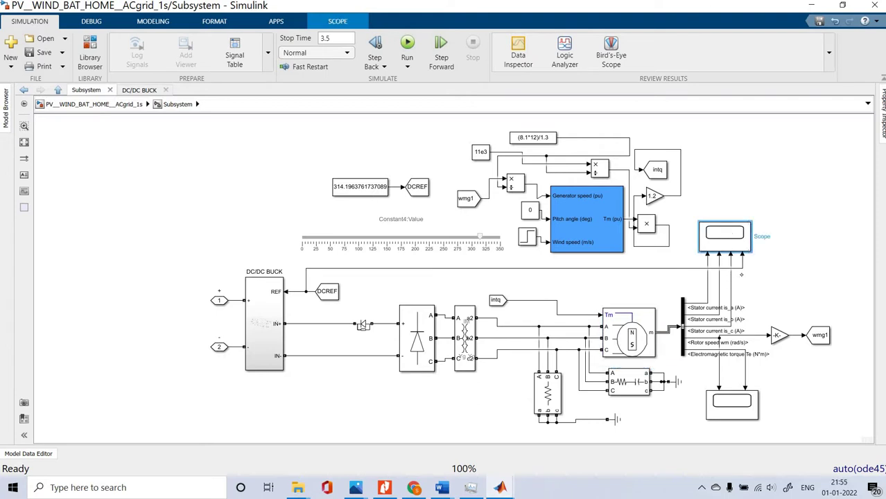
left_click(740, 268)
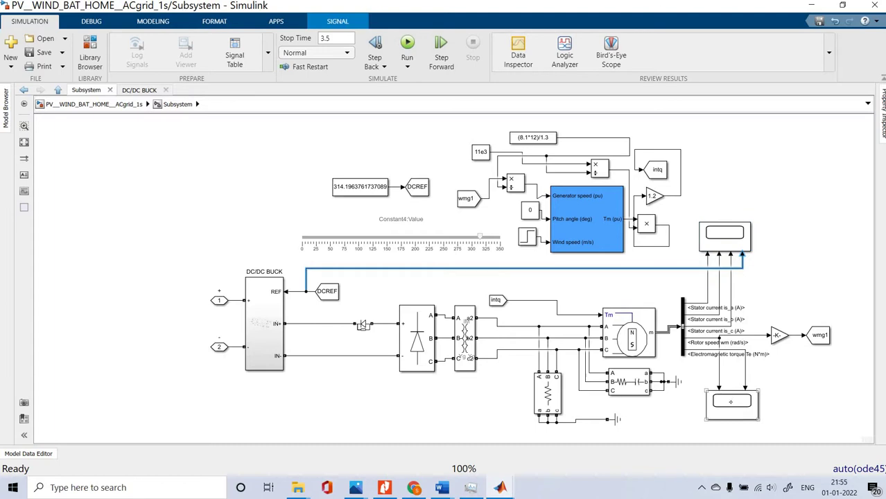
left_click(730, 401)
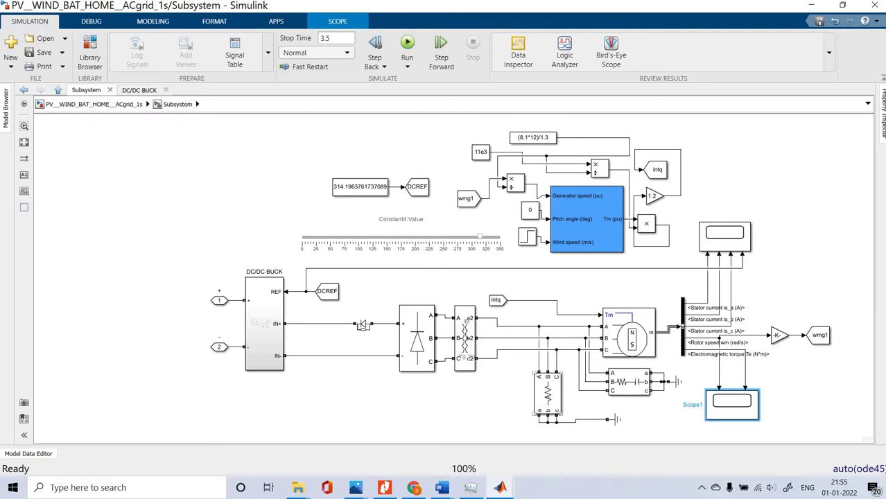
Inspect the three-phase load and series RLC branch, then open the DC/DC BUCK converter subsystem.
left_click(548, 394)
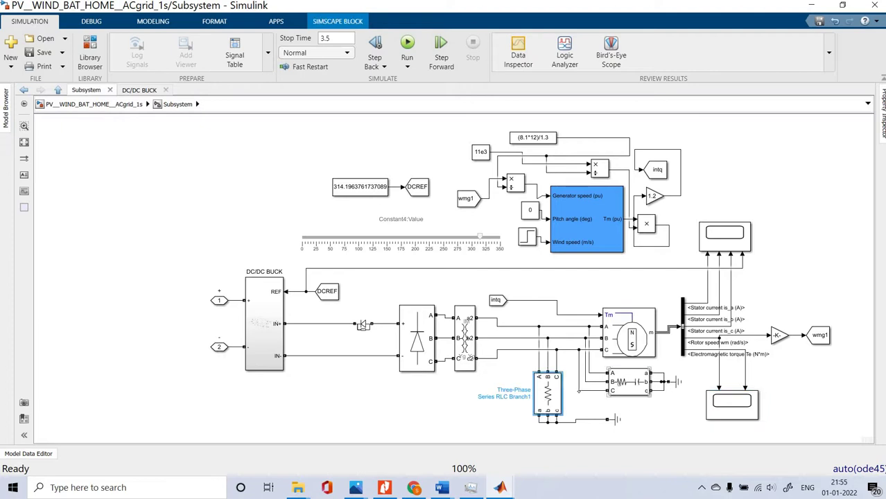
left_click(628, 381)
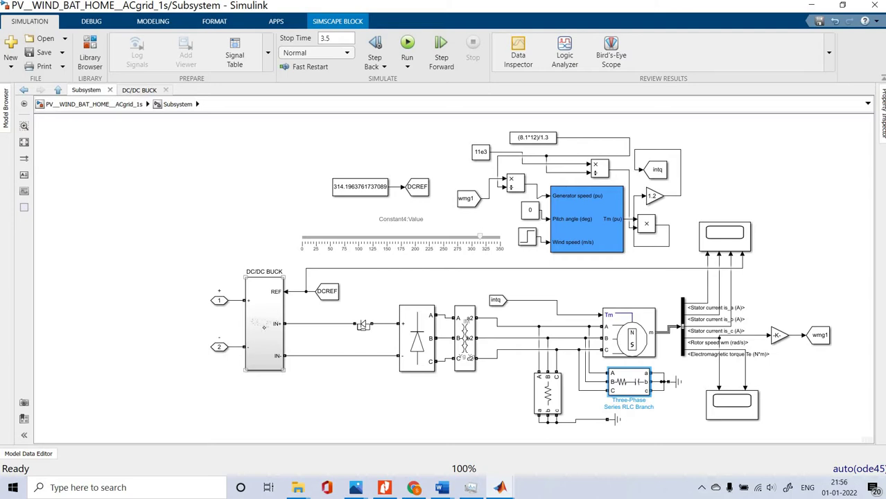
double_click(260, 330)
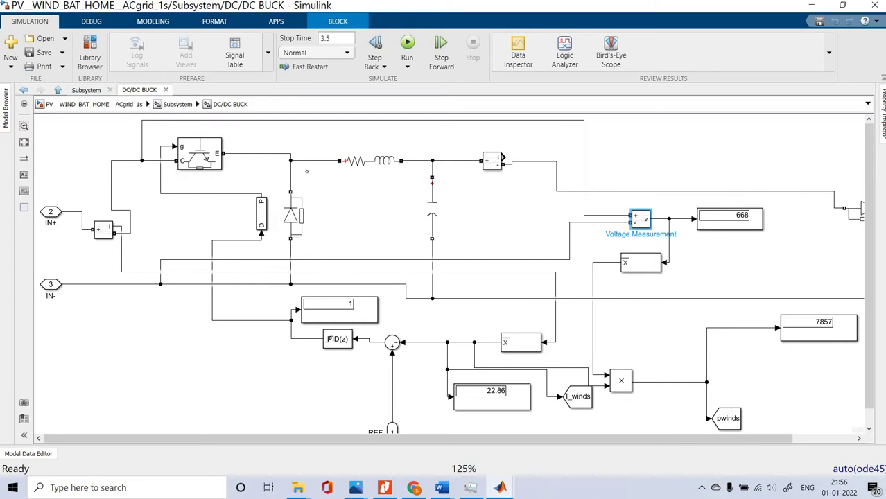
Inspect the buck's series inductor, output capacitor and diode, then return to top level and open the PV block.
left_click(369, 167)
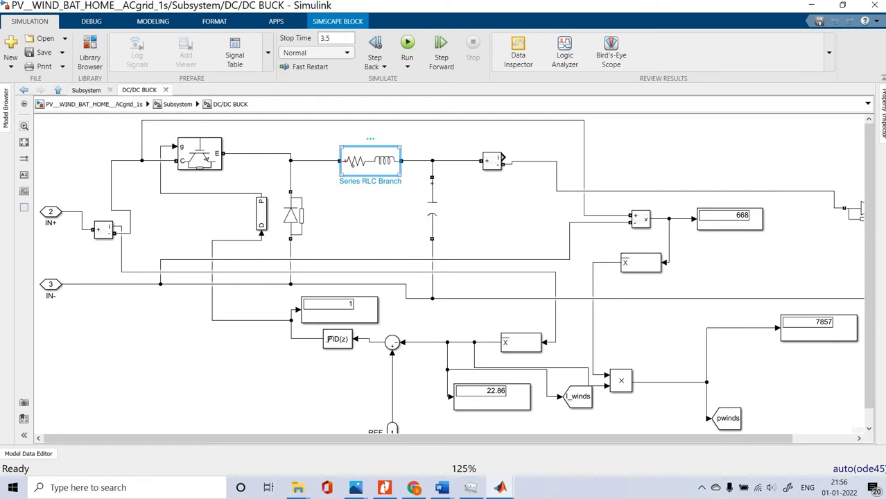
left_click(433, 218)
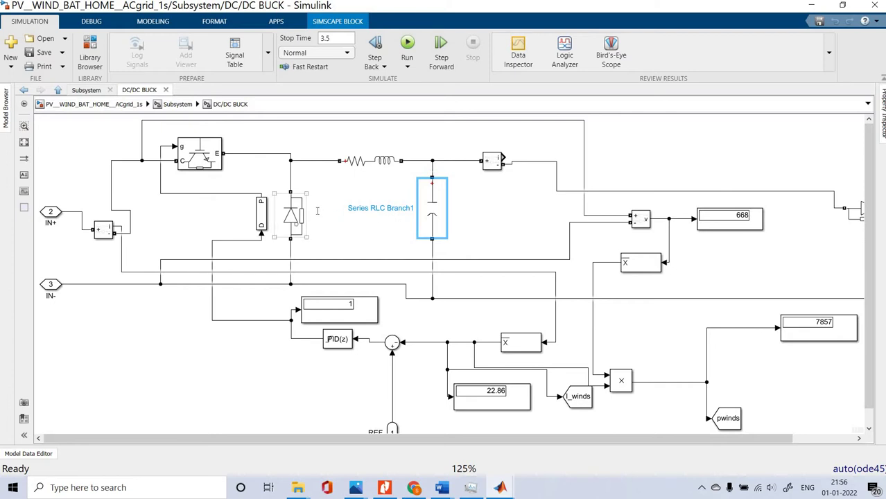
left_click(292, 215)
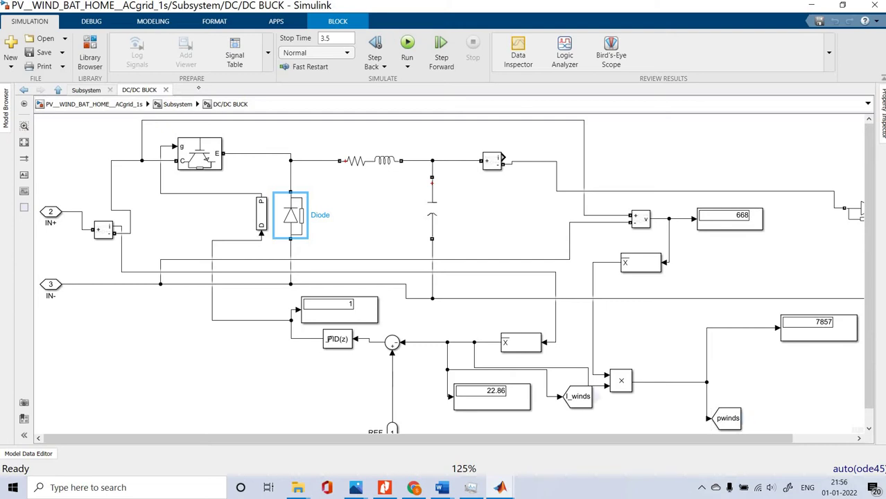
left_click(96, 102)
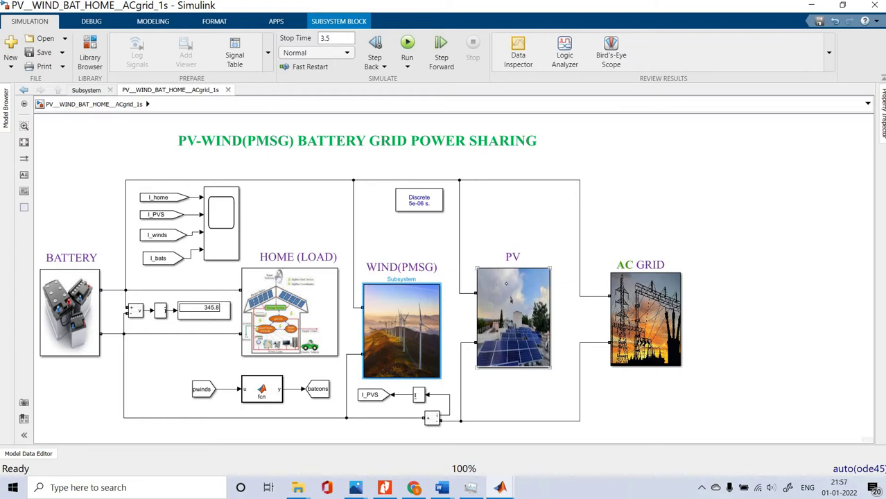
double_click(512, 273)
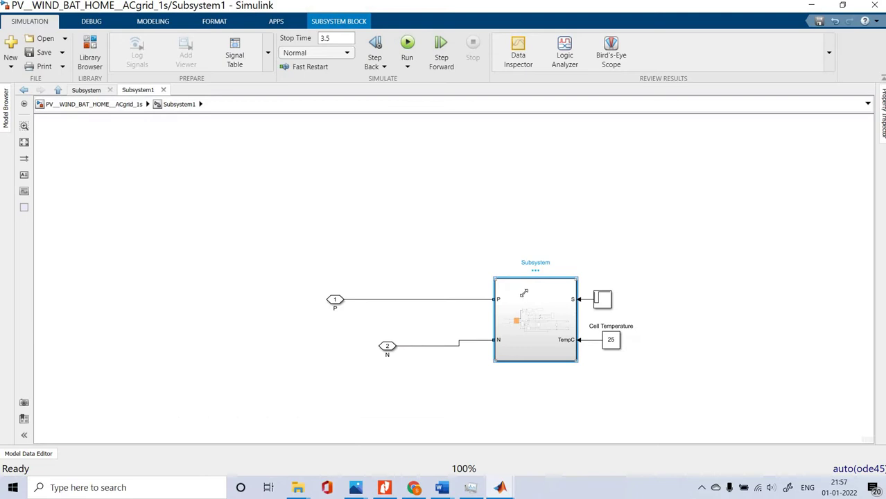
Open the PV panel circuit, then the V_PV/P_PV MPPT block to view its P&O algorithm.
double_click(516, 293)
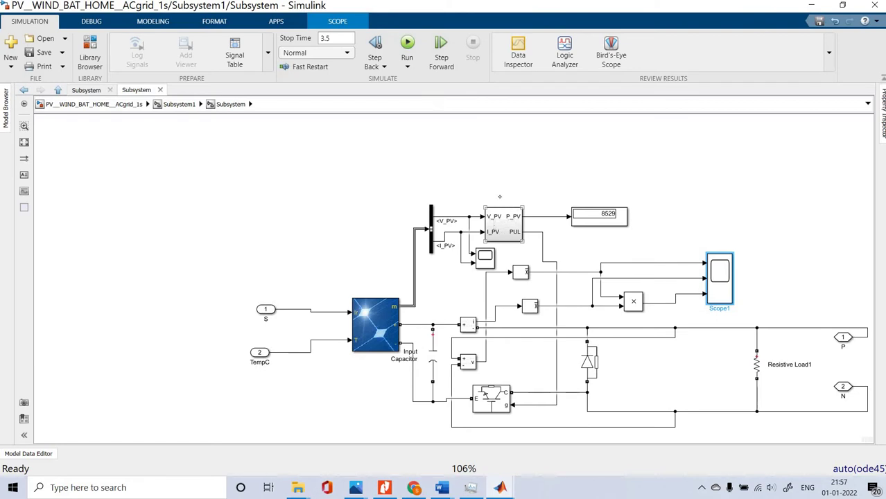
left_click_drag(494, 185, 524, 248)
left_click(480, 186)
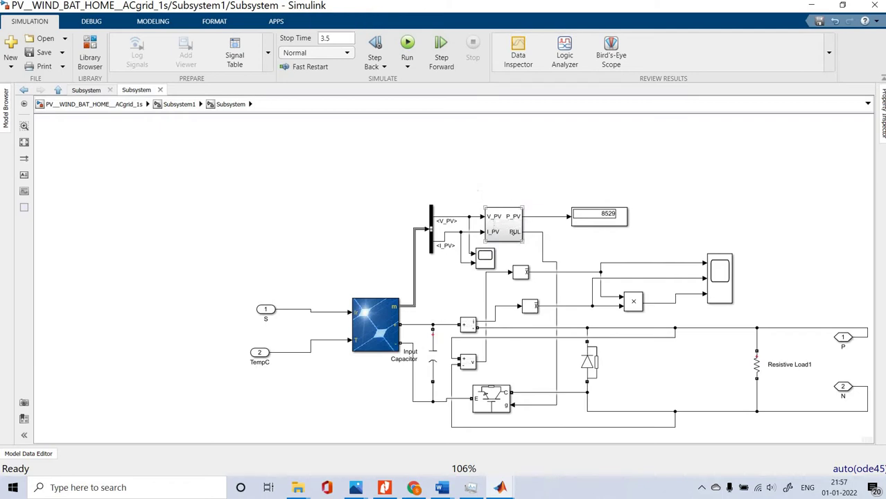
double_click(510, 230)
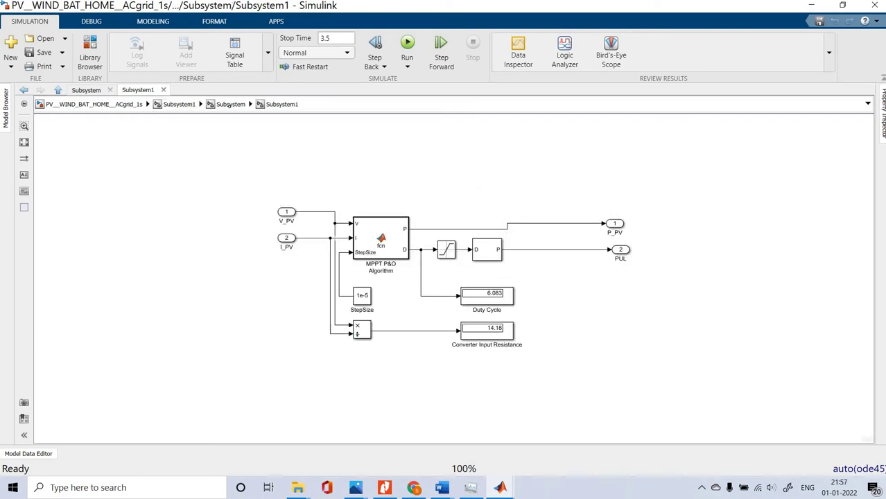
Back in the PV circuit, inspect the voltage and current measurements, power product and scope, then return to top level.
left_click(231, 104)
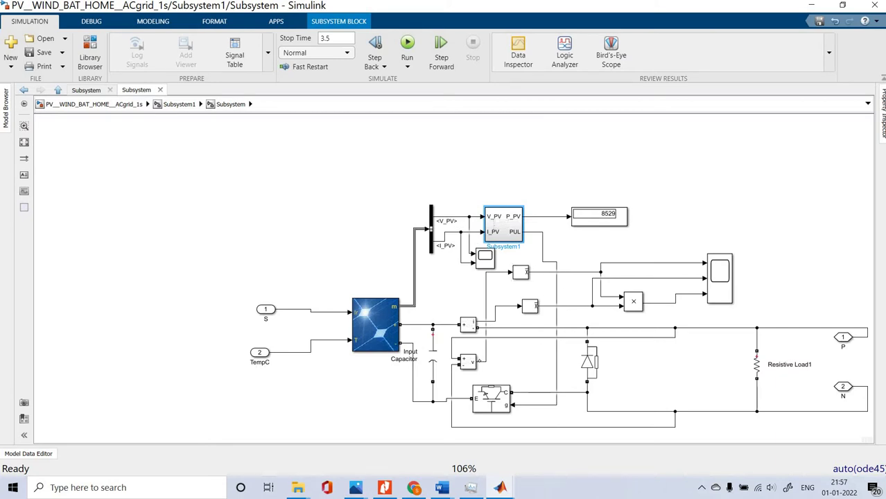
left_click(468, 361)
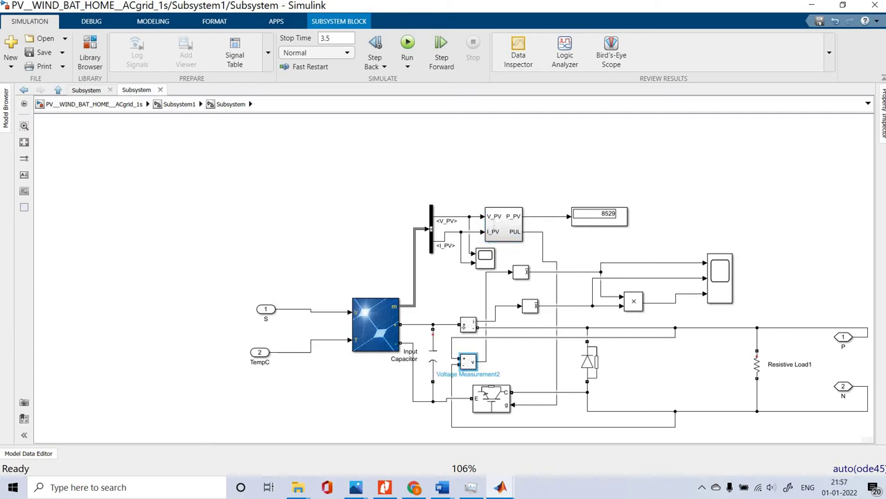
left_click(468, 324)
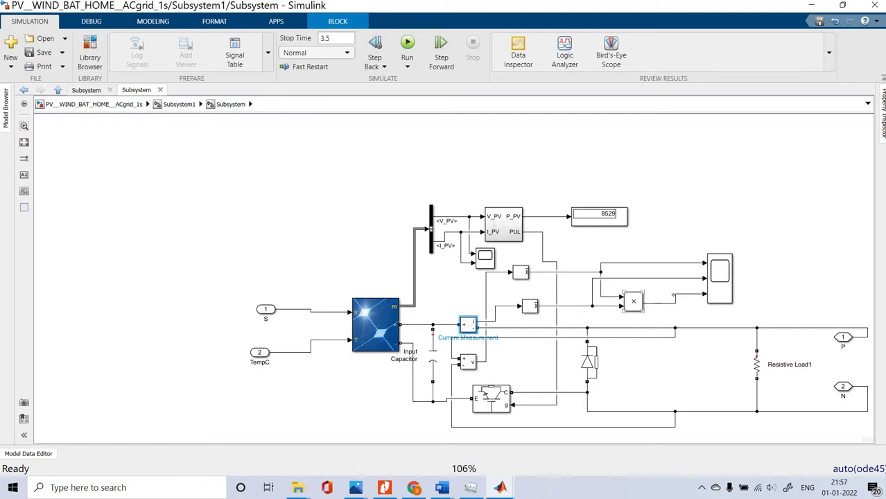
left_click(633, 302)
left_click(720, 278)
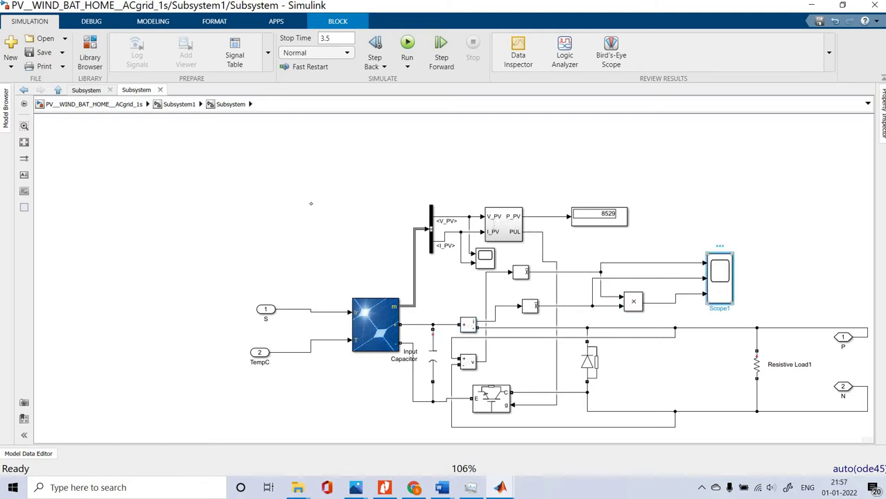
left_click(93, 104)
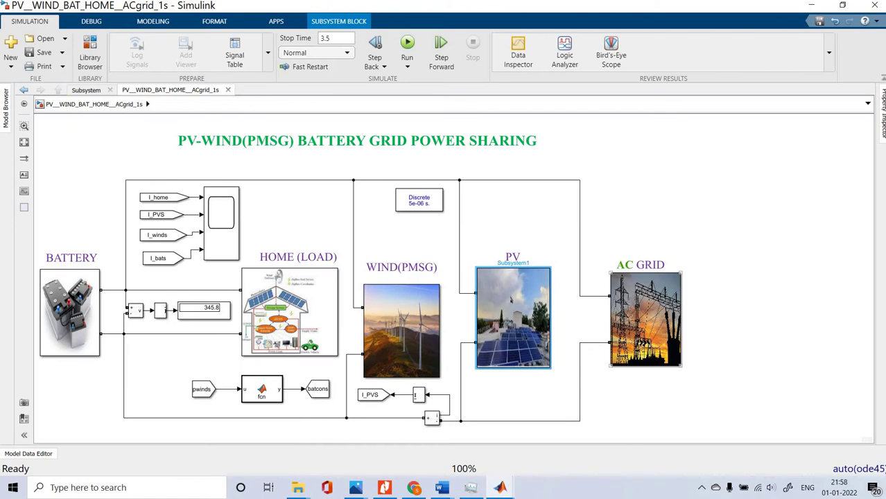
Open the AC GRID subsystem (Subsystem4).
left_click(644, 277)
left_click_drag(642, 299, 644, 298)
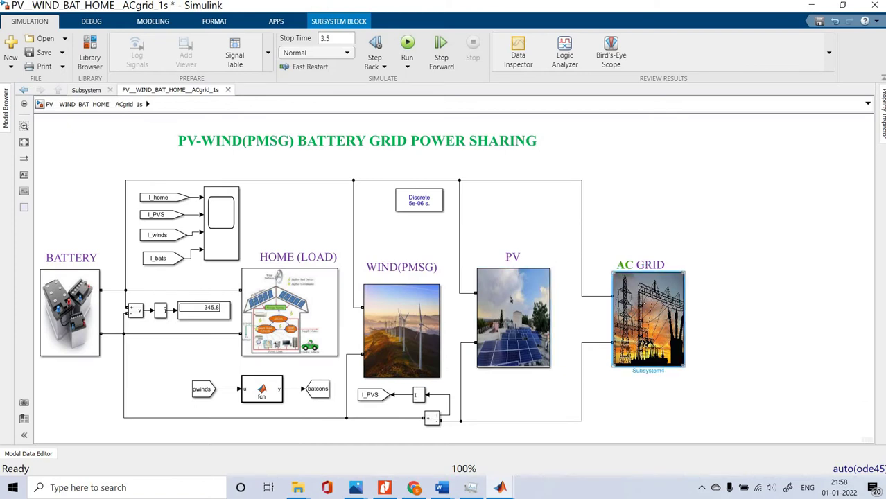
double_click(645, 298)
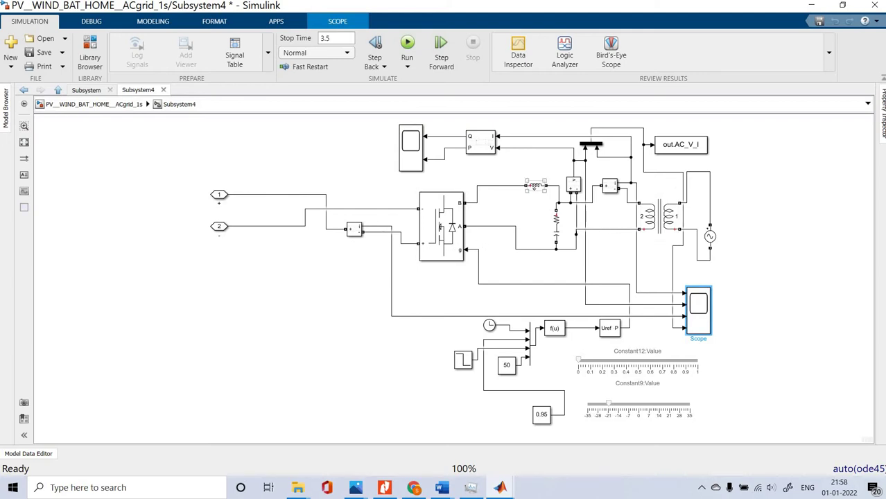
Inspect the grid circuit's Series RLC Branch5 block.
left_click(535, 185)
left_click(555, 234)
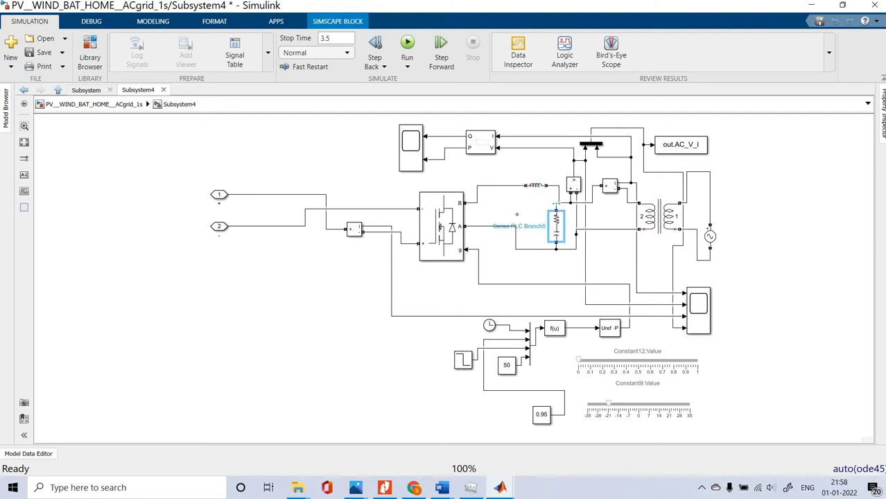
left_click(517, 211)
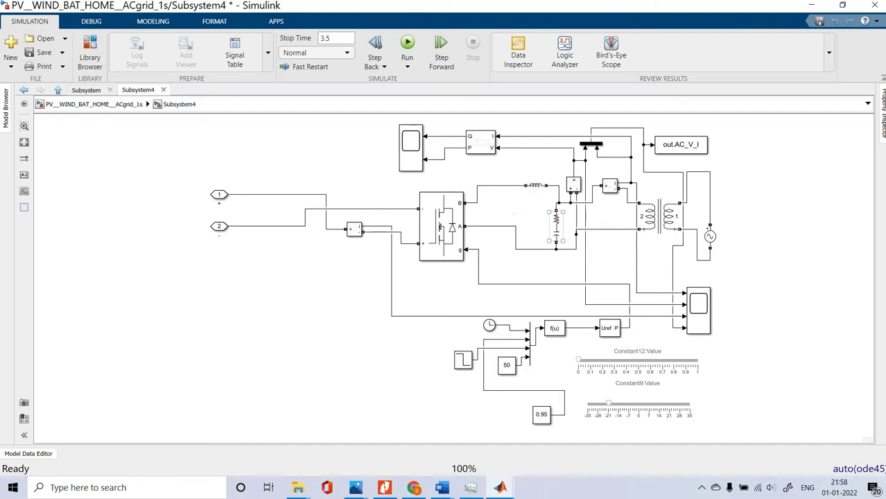
left_click(556, 220)
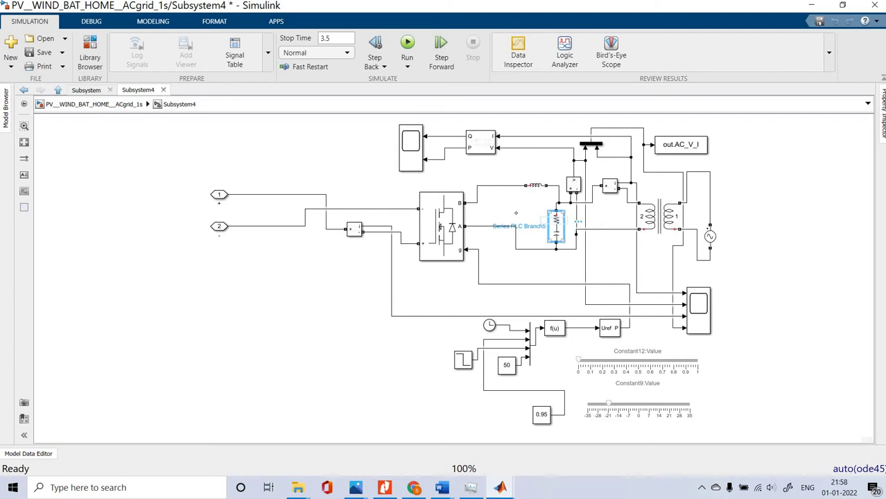
left_click(524, 217)
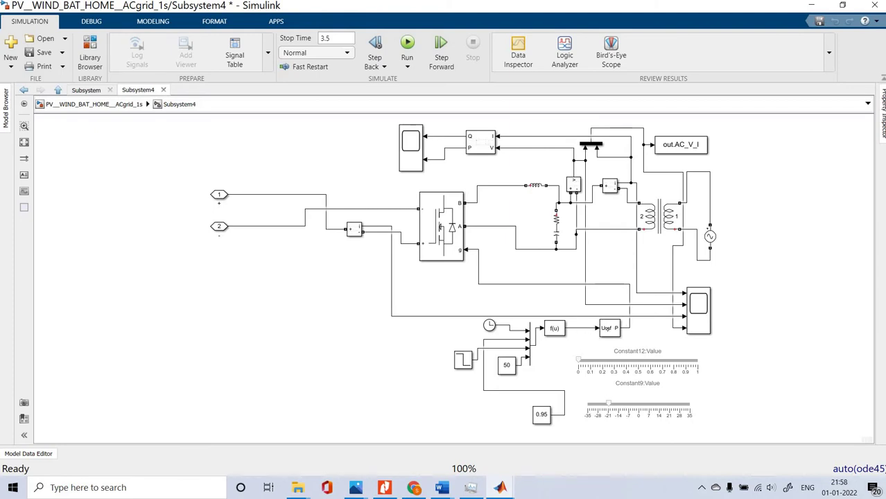
Inspect the PWM Generator, Fcn1 and P/Q Scope1 blocks, then return to the top-level model.
left_click(610, 328)
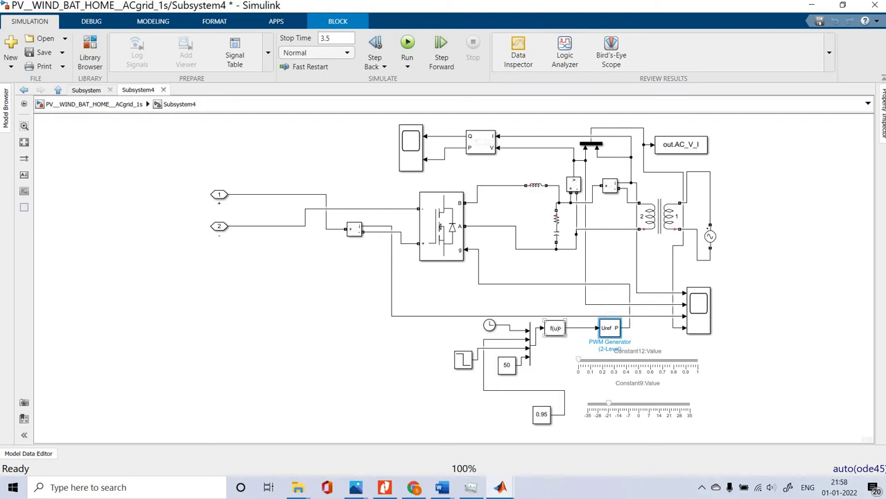
left_click(555, 328)
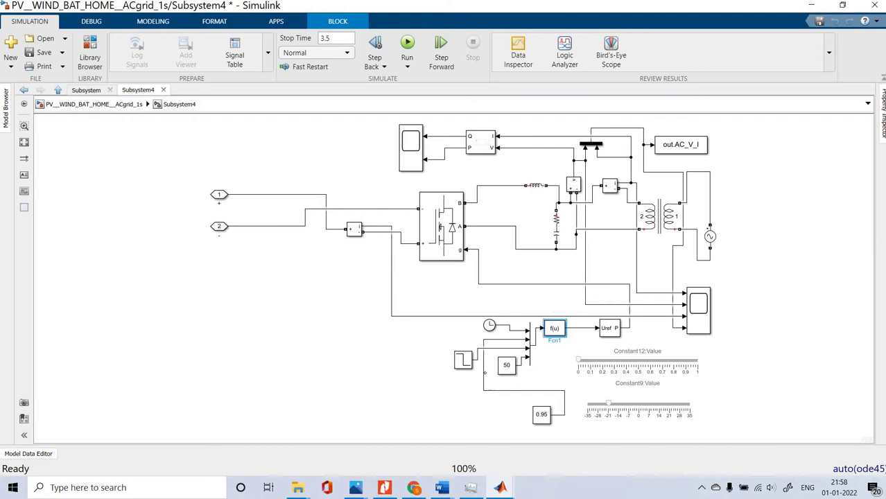
left_click(449, 331)
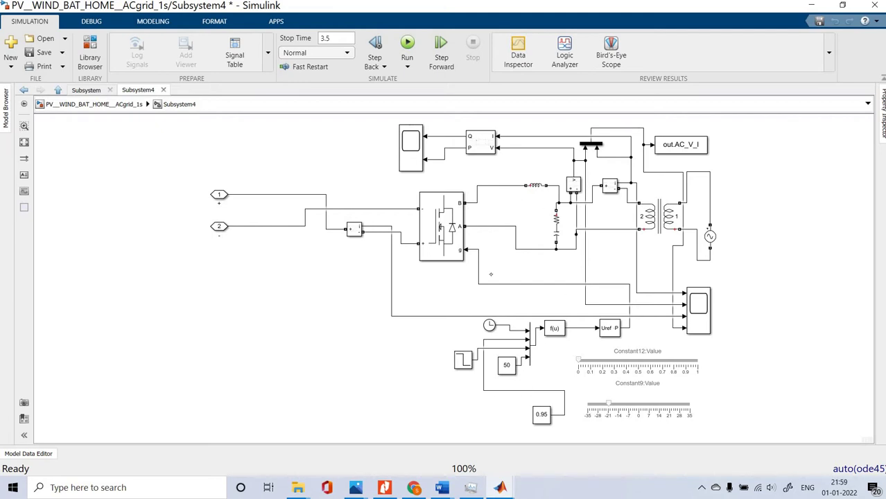
left_click(418, 150)
left_click(413, 152)
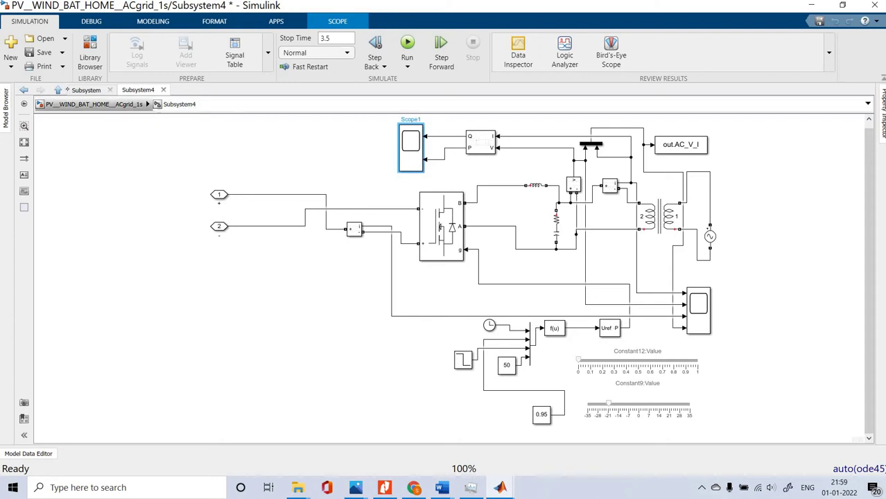
left_click(97, 104)
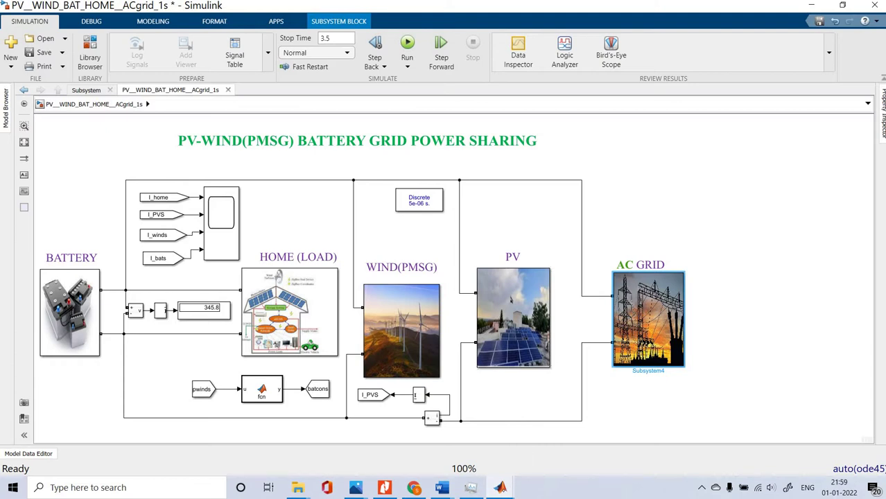
Review Scope2's four current plots over 3.5 s, then open the PV block's Subsystem1.
mouse_move(502, 488)
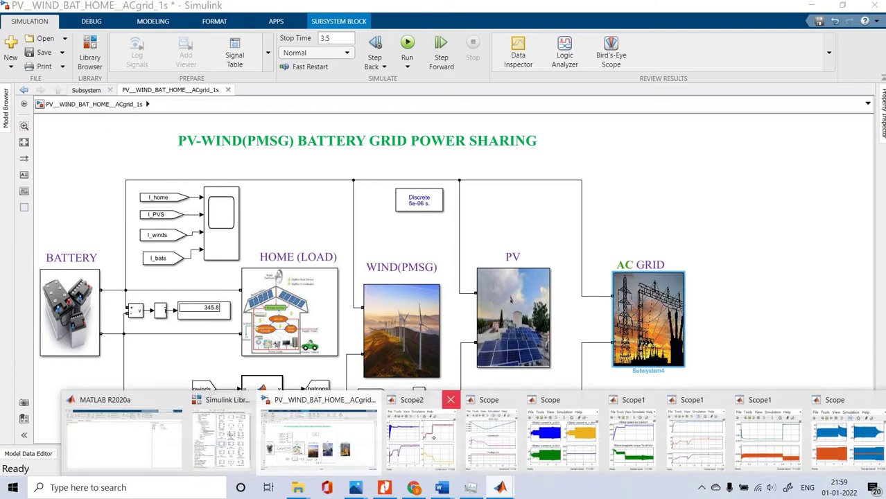
left_click(433, 436)
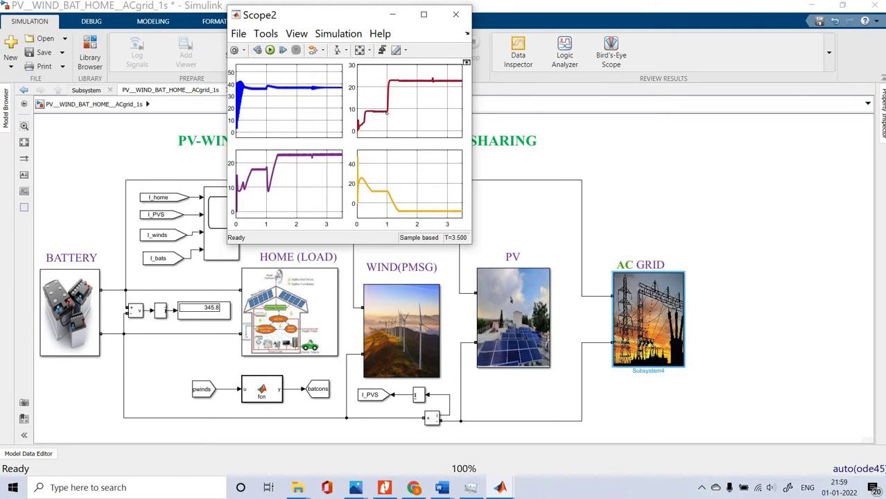
left_click(392, 14)
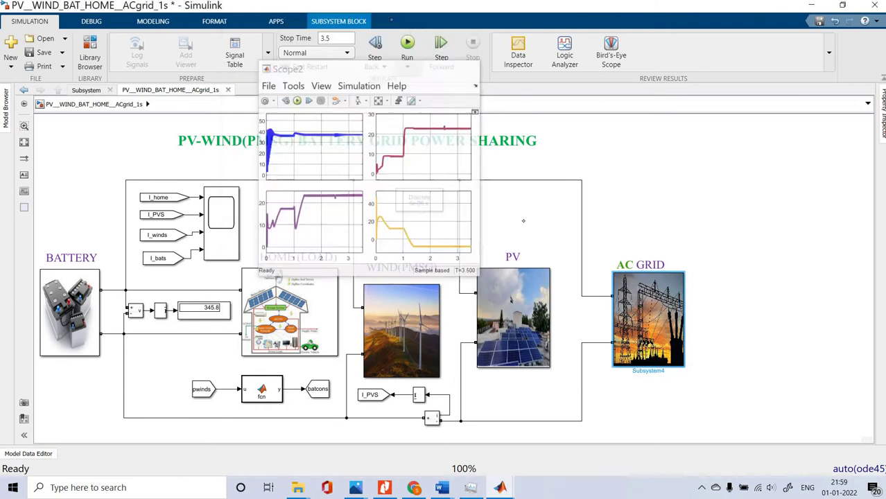
double_click(512, 300)
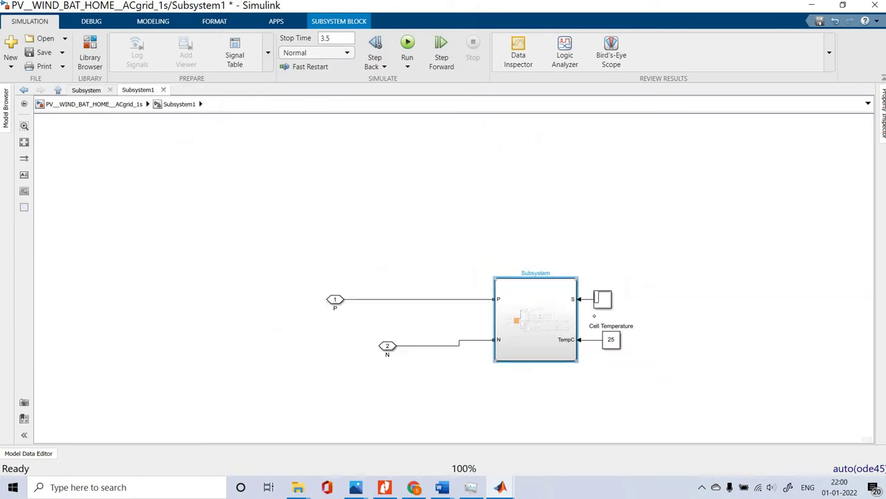
left_click(602, 304)
left_click(602, 305)
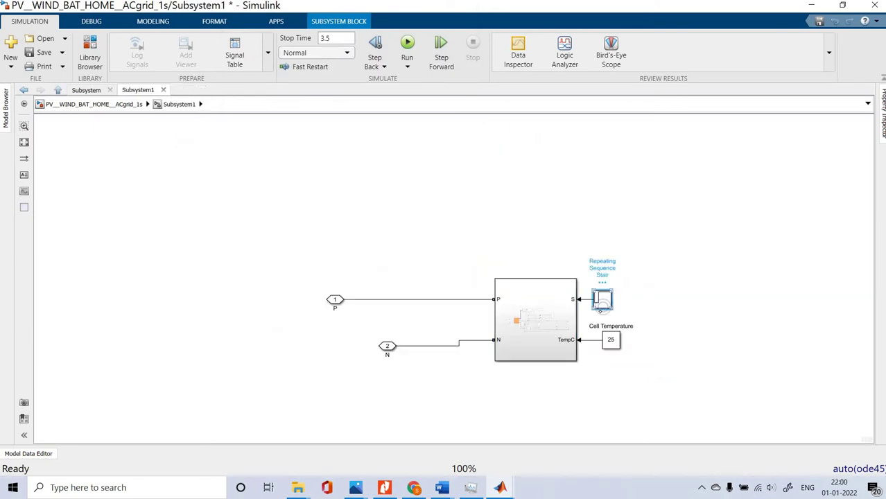
double_click(602, 303)
key("Return")
double_click(603, 303)
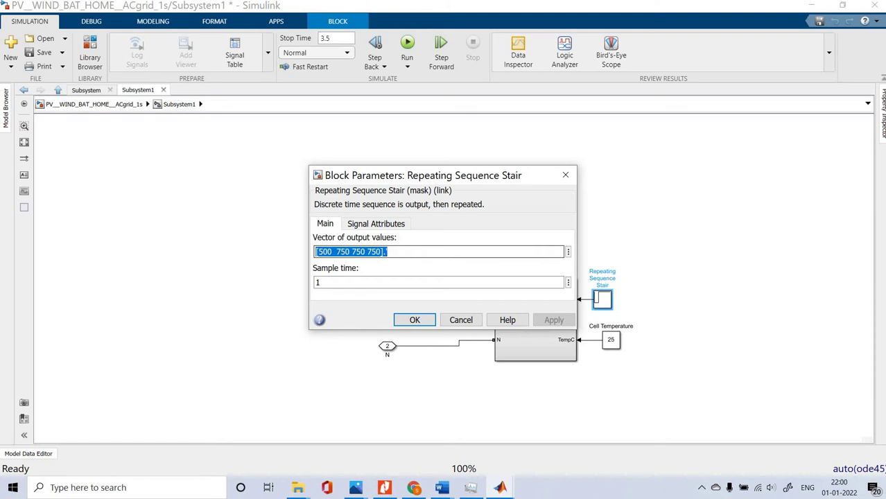
left_click(565, 175)
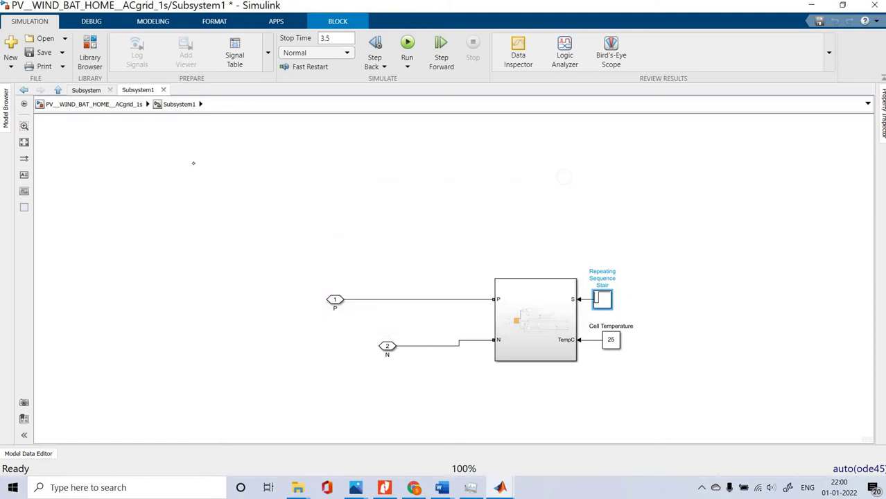
left_click(94, 105)
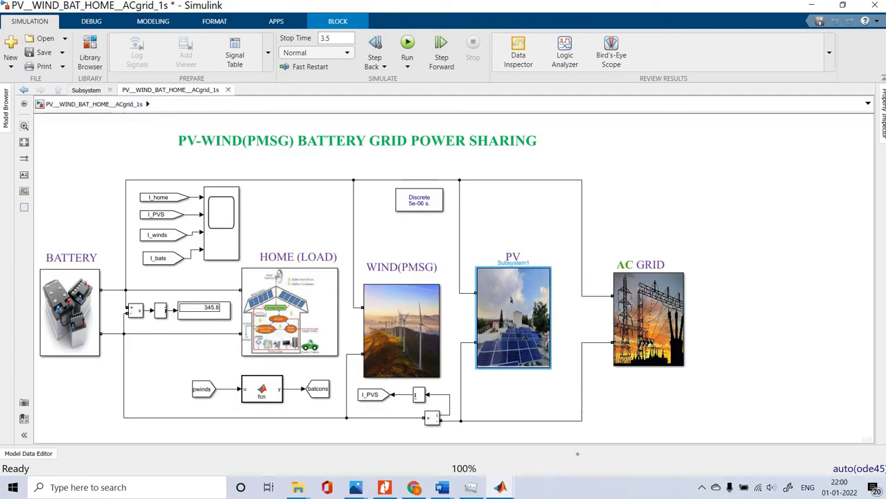
Glance at Scope2, then bring up the battery Scope plotting SOC, current and voltage.
left_click(499, 487)
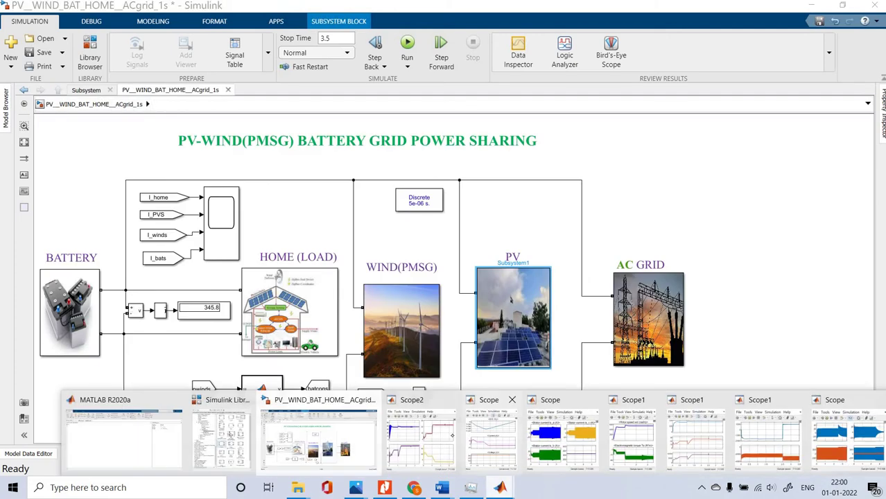
left_click(440, 434)
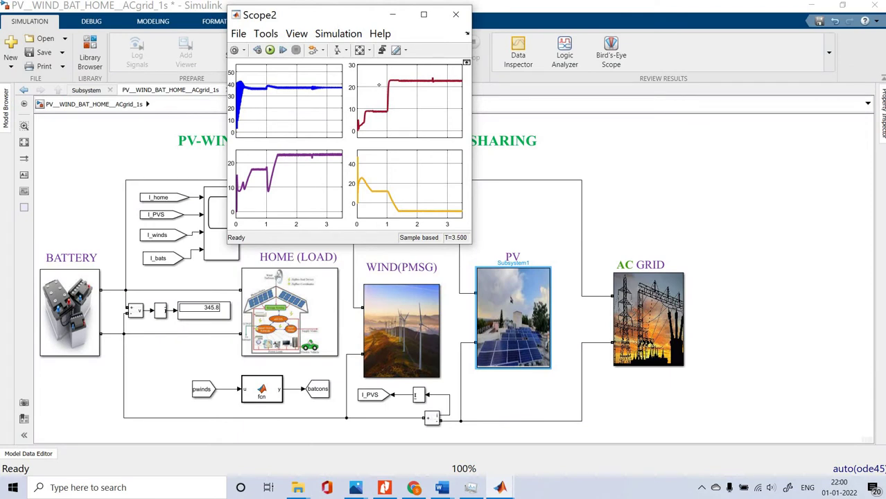
left_click(392, 14)
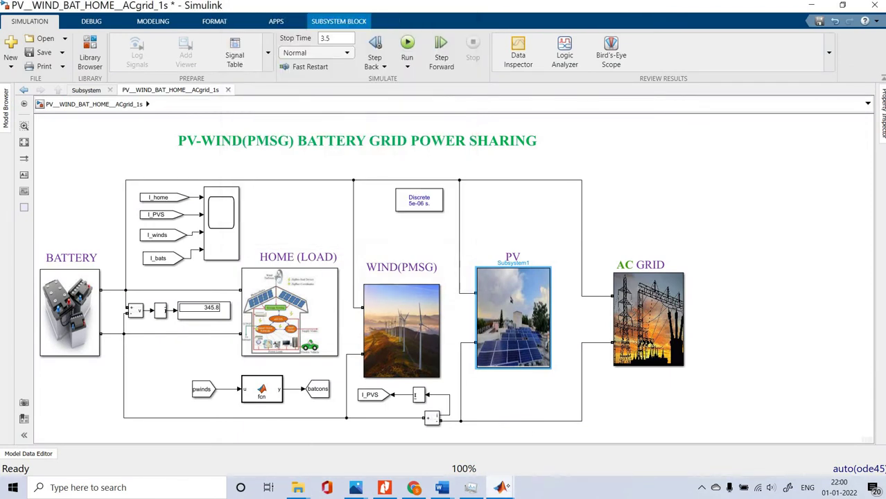
left_click(500, 488)
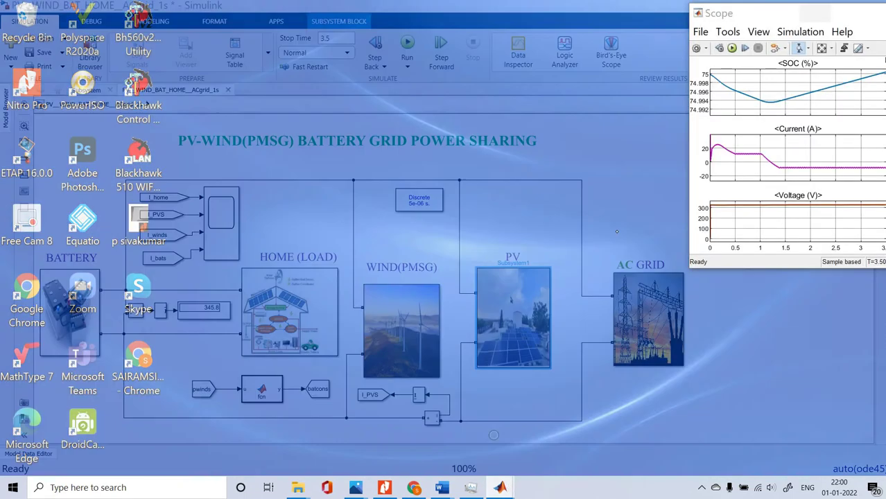
left_click(493, 435)
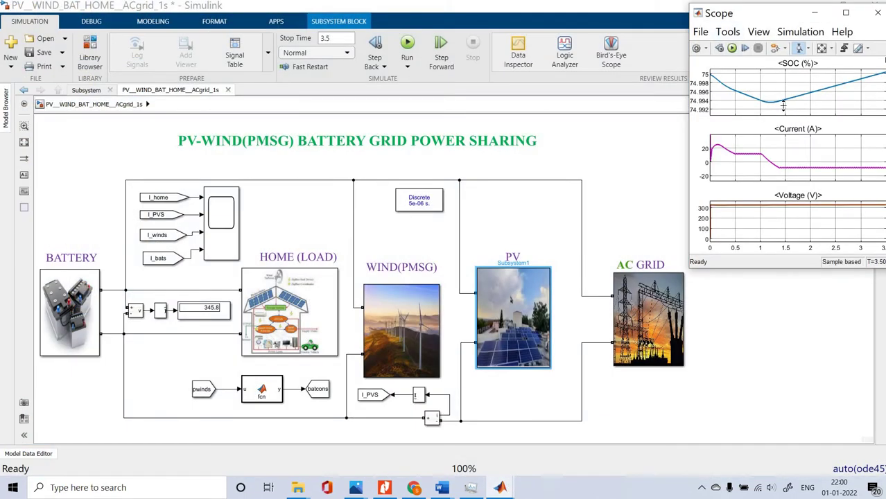